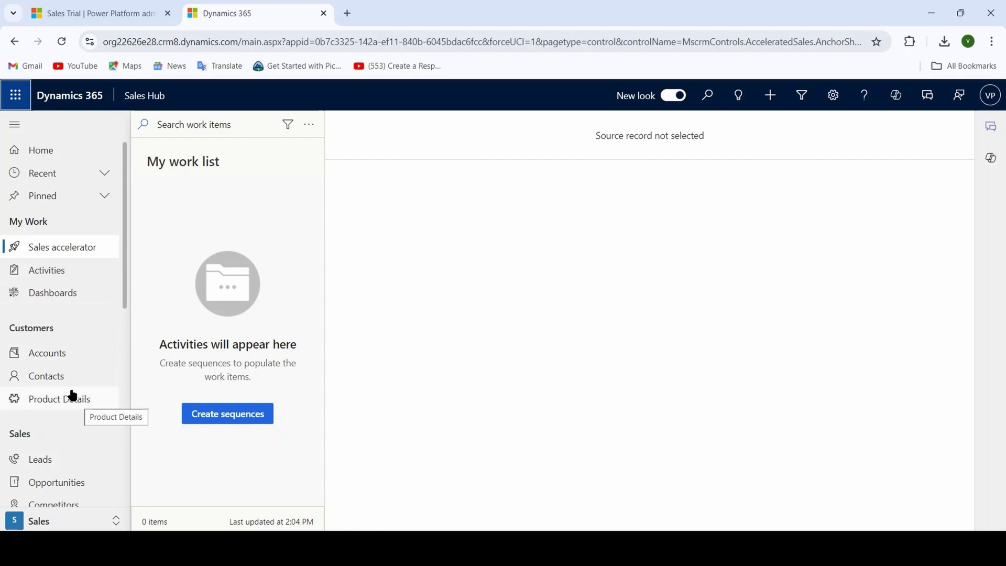
Step: Look over the Accounts list, then open the Active Product Details list showing three Lemon Tea records
click(55, 354)
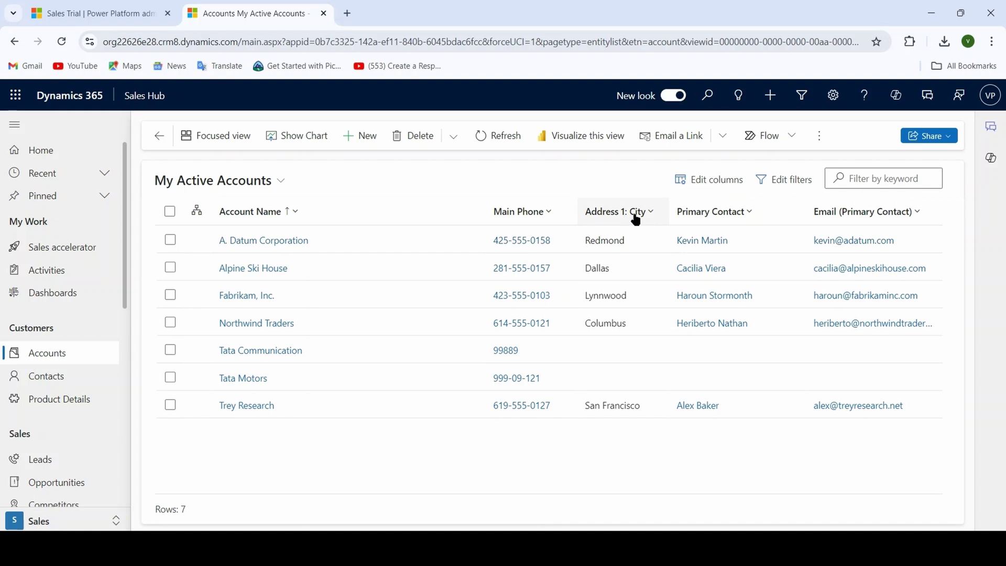
click(183, 236)
click(183, 236)
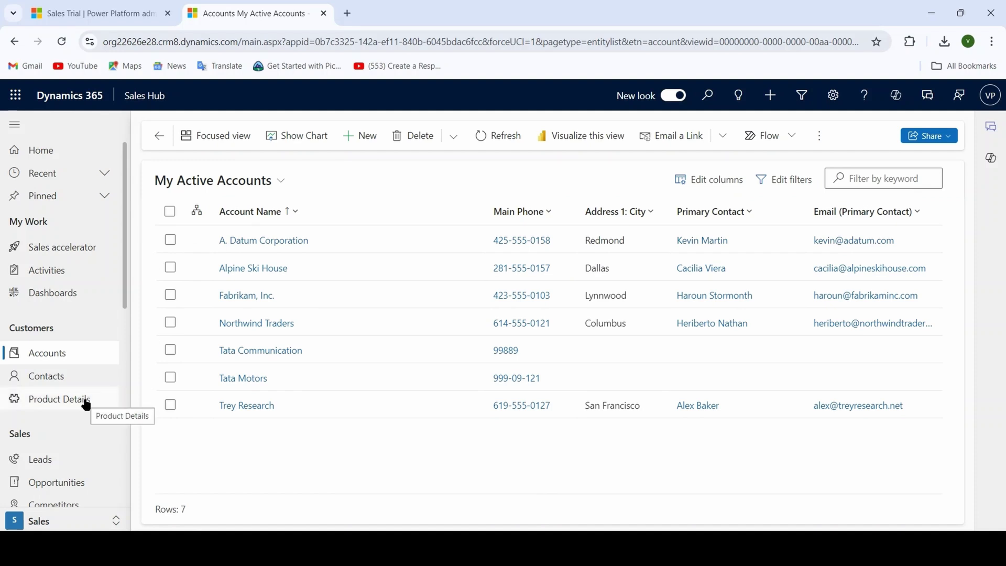
click(63, 401)
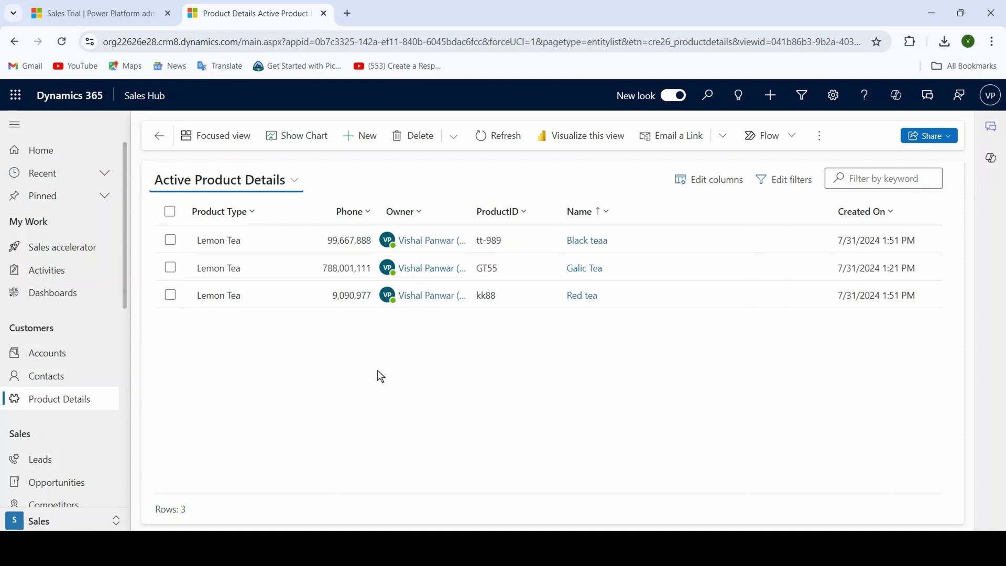
Step: Go to the classic Data Management settings page through Advanced Settings and the Settings flyout
click(834, 96)
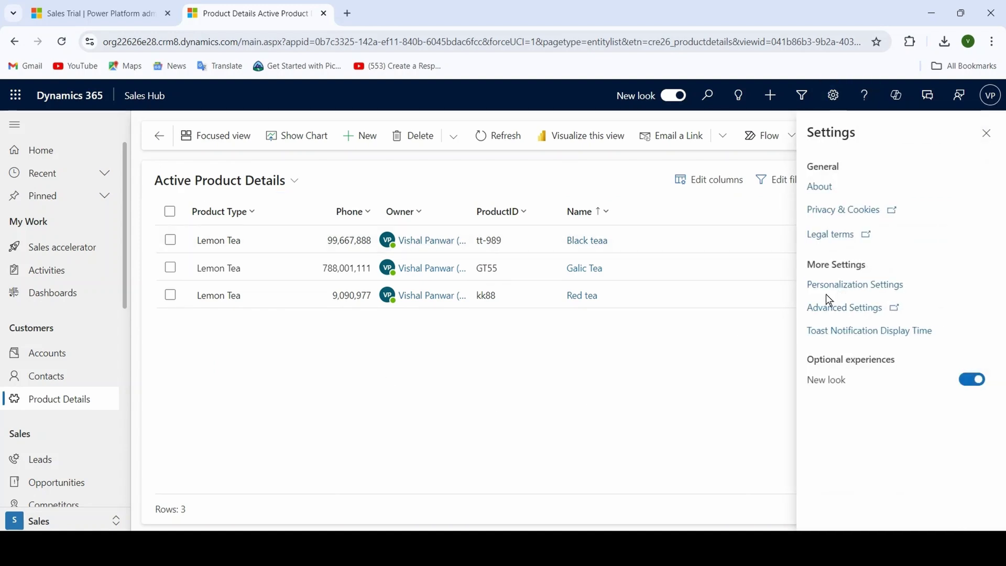
click(848, 309)
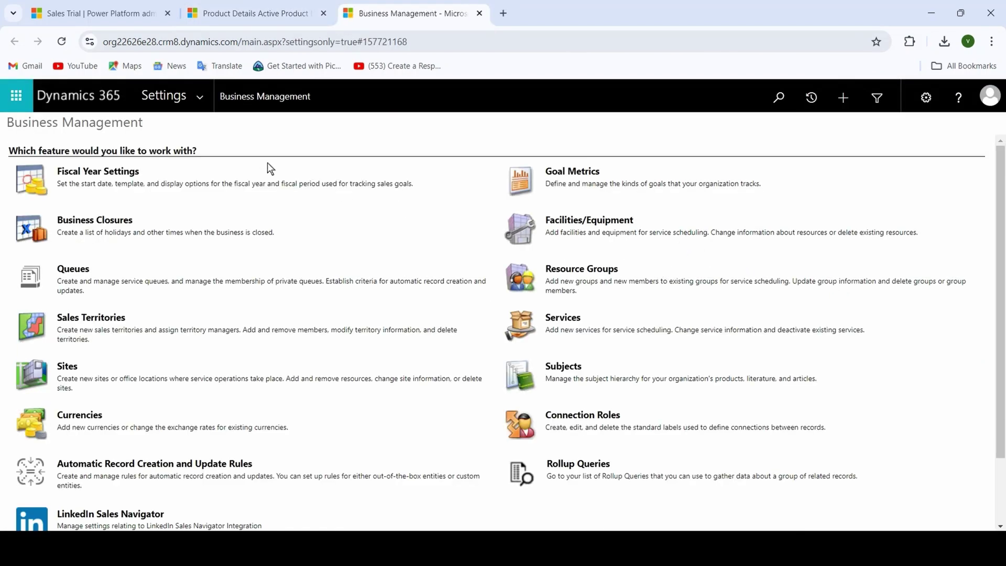
click(203, 91)
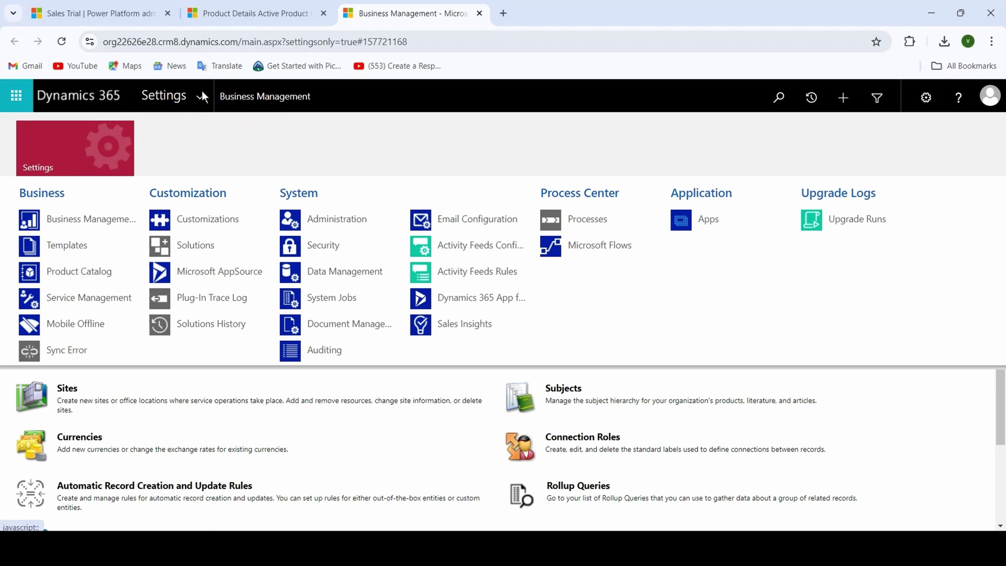
click(344, 273)
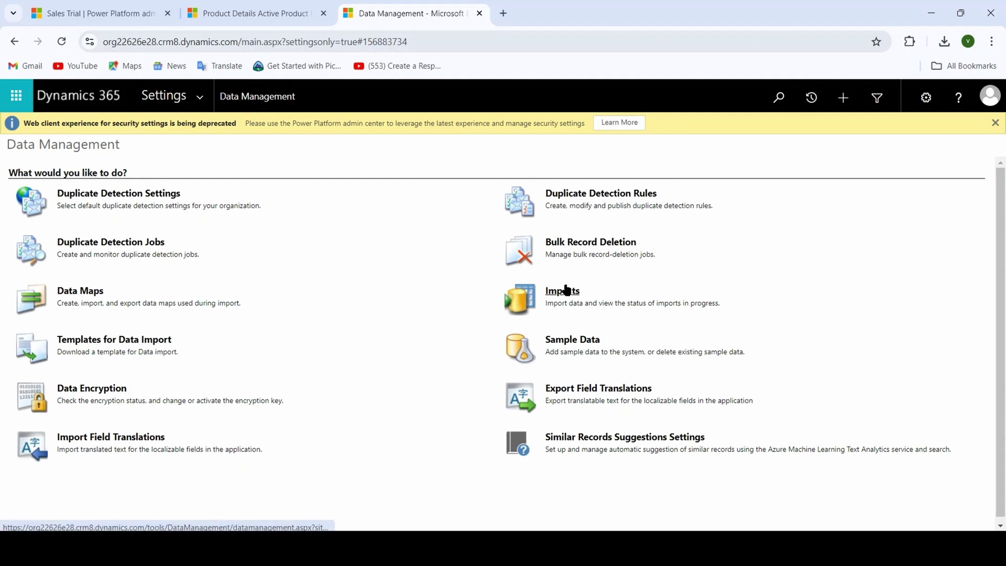
Step: Download the data import template for the Product Details record type
click(155, 341)
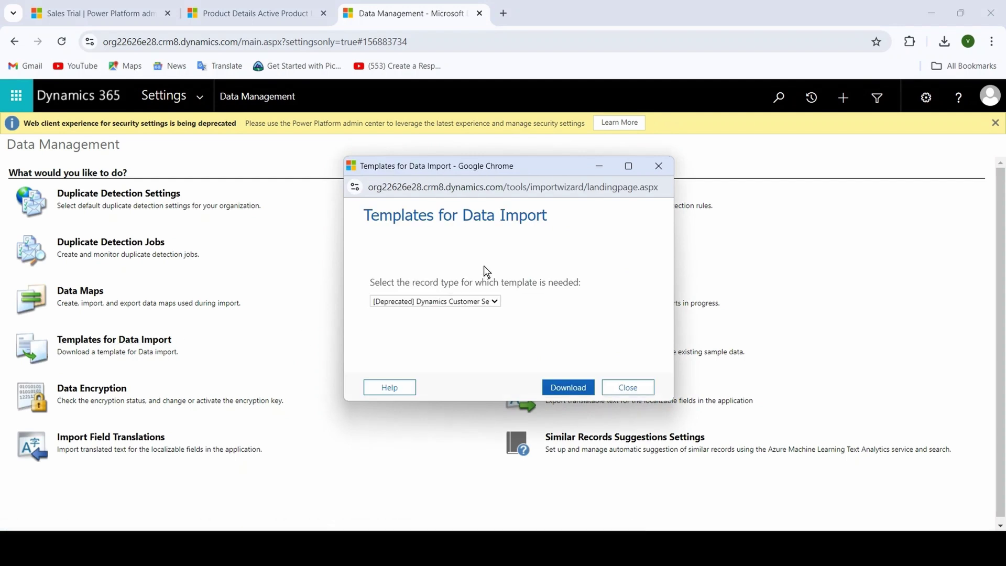
click(495, 300)
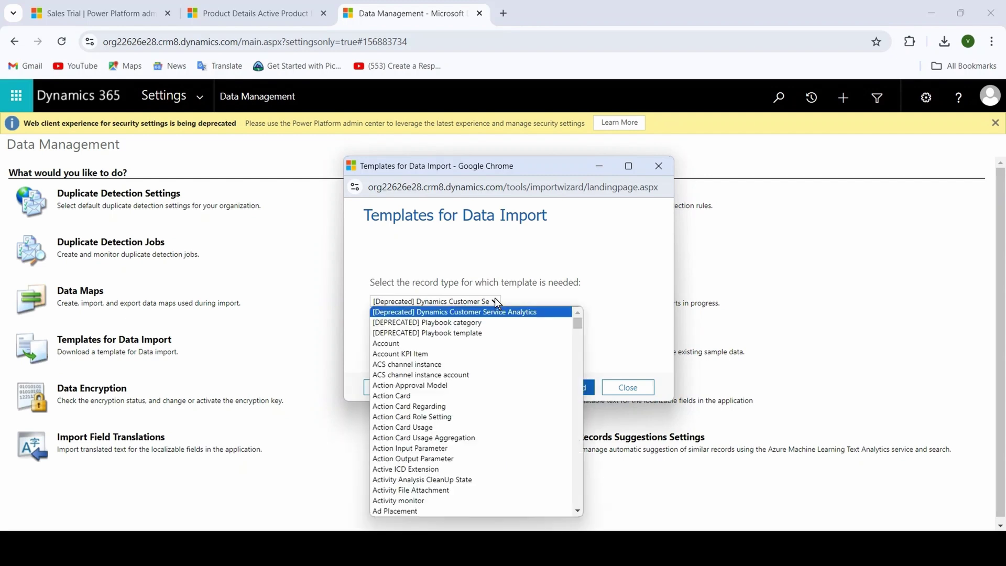
scroll(394, 338, down, 10)
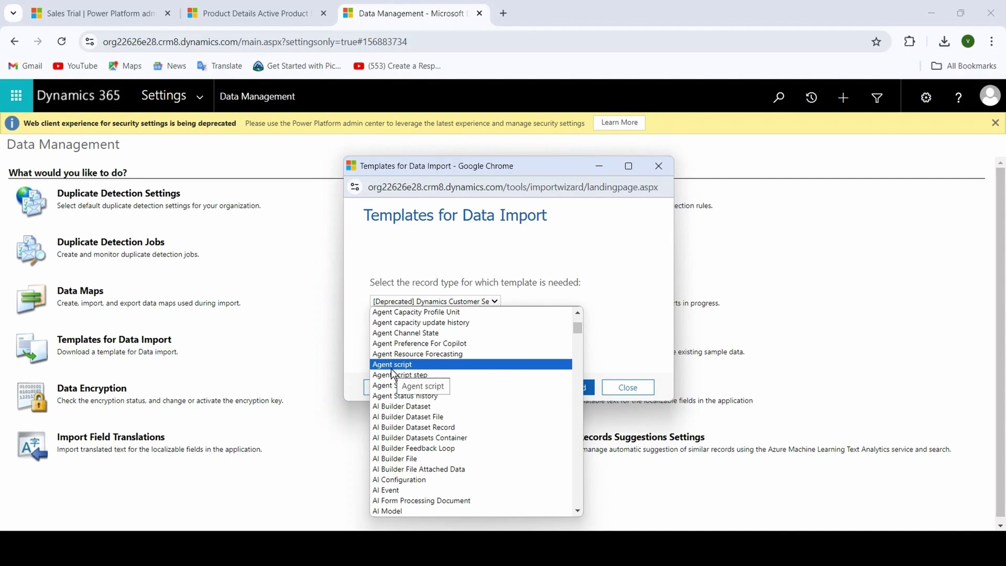
scroll(393, 373, down, 15)
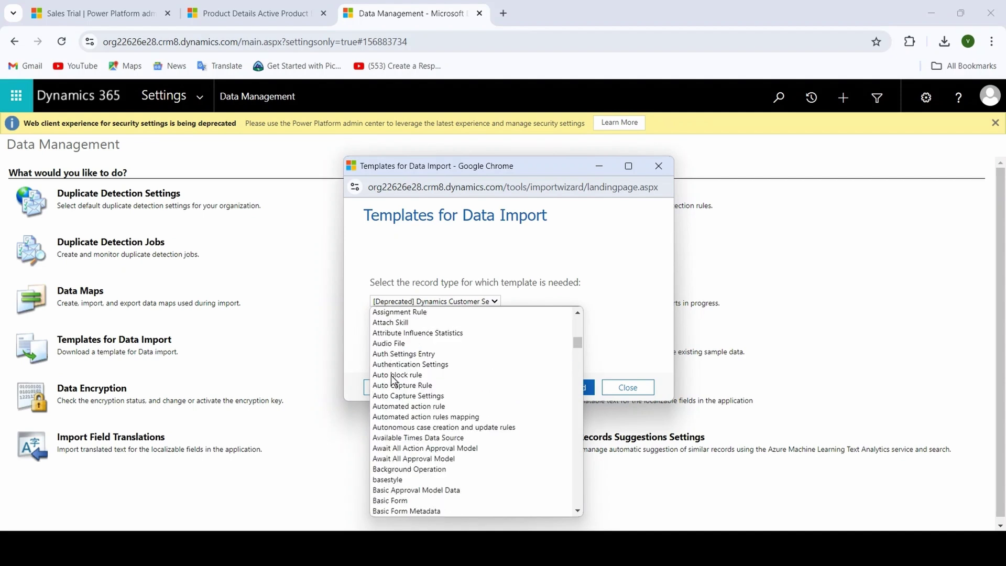
scroll(394, 379, down, 10)
scroll(392, 378, down, 20)
scroll(401, 403, down, 20)
scroll(401, 409, down, 20)
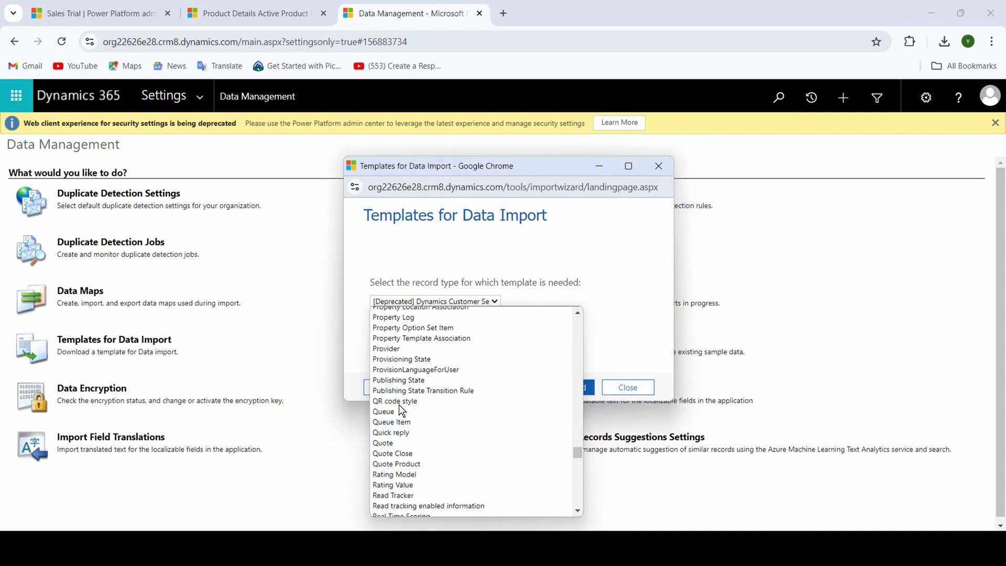
scroll(389, 352, up, 10)
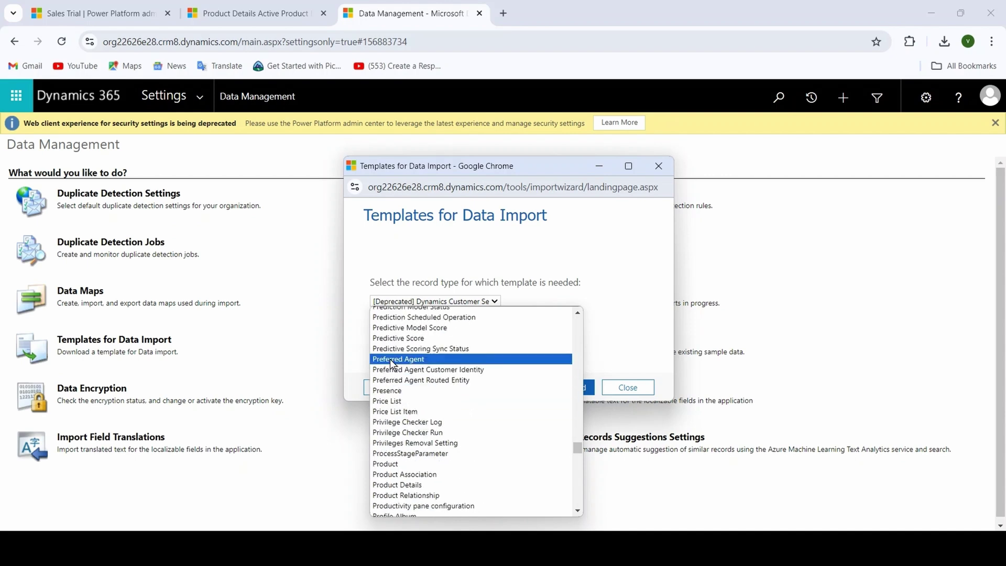
scroll(390, 414, down, 4)
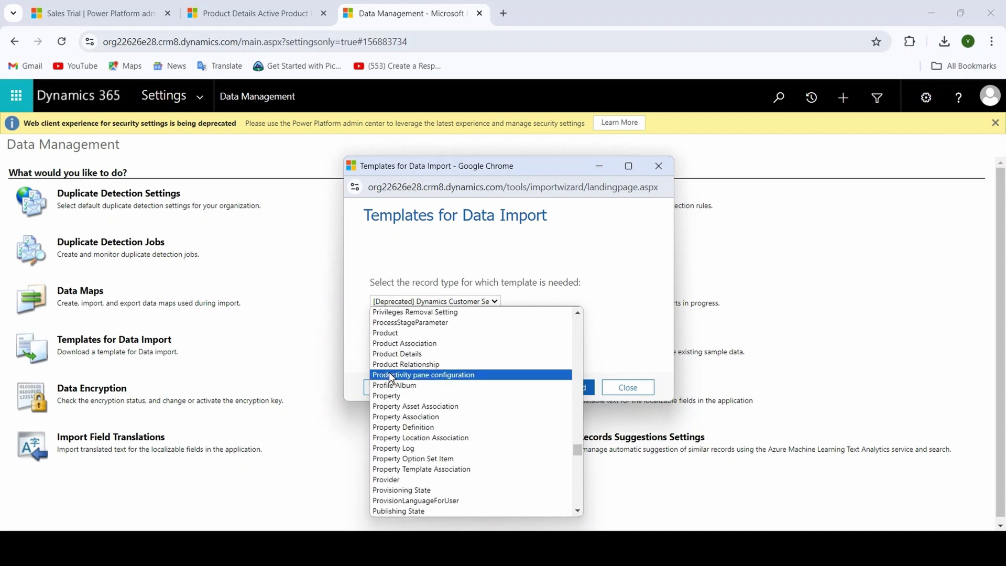
click(400, 354)
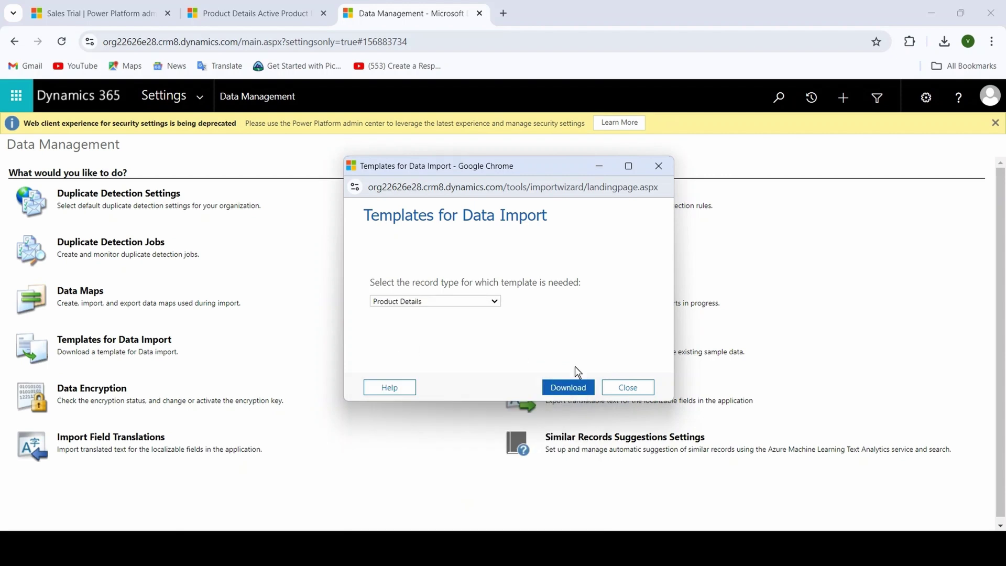
click(567, 388)
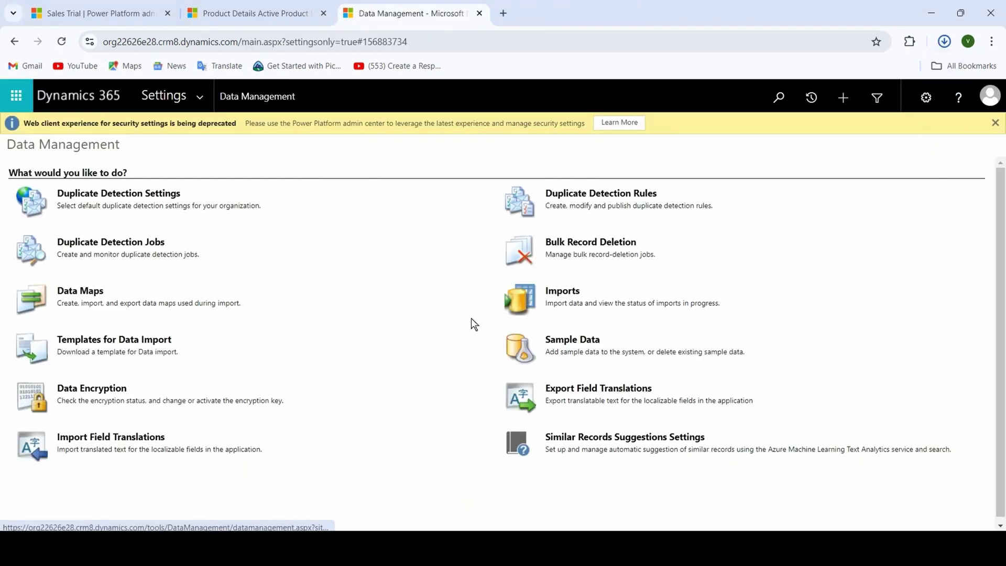
click(943, 41)
Step: Open Product Details (1).xlsx from the downloads folder in maximized Excel with editing enabled
click(902, 74)
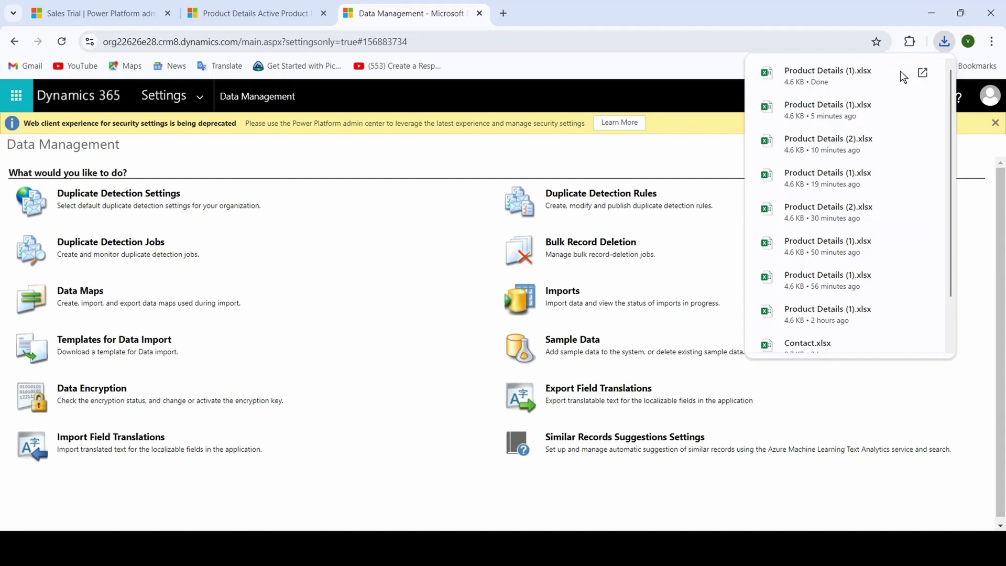
double_click(431, 167)
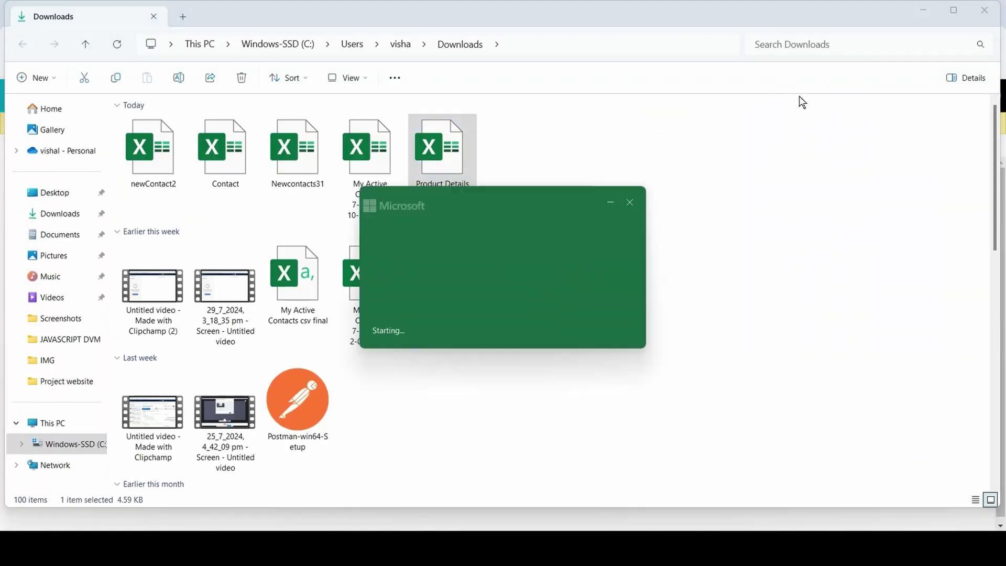
click(923, 11)
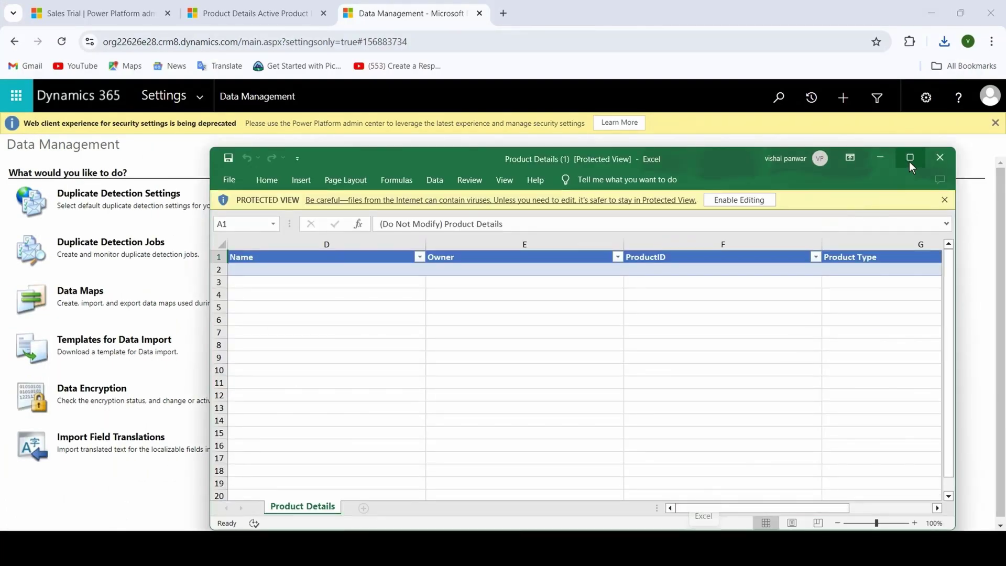
click(909, 158)
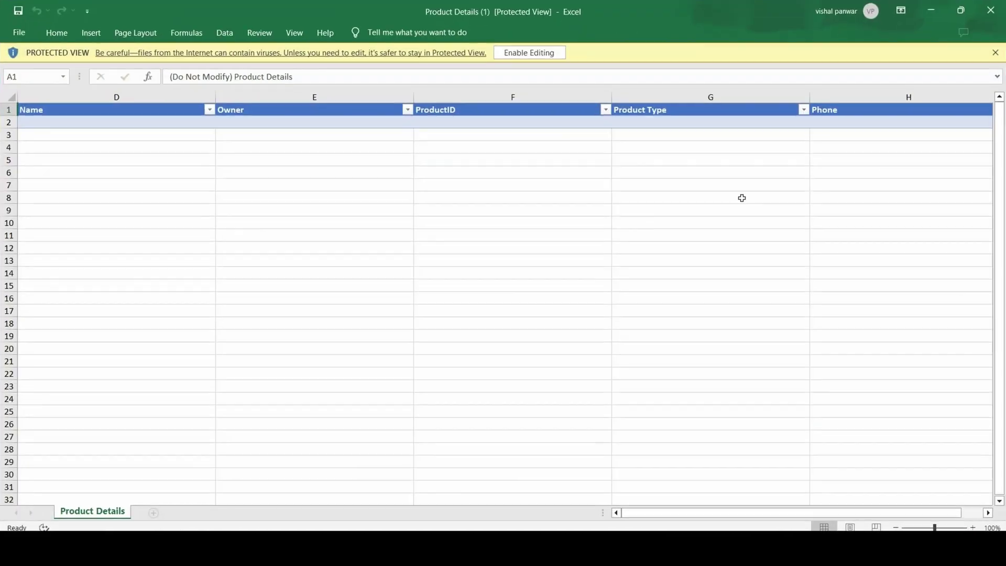
click(551, 50)
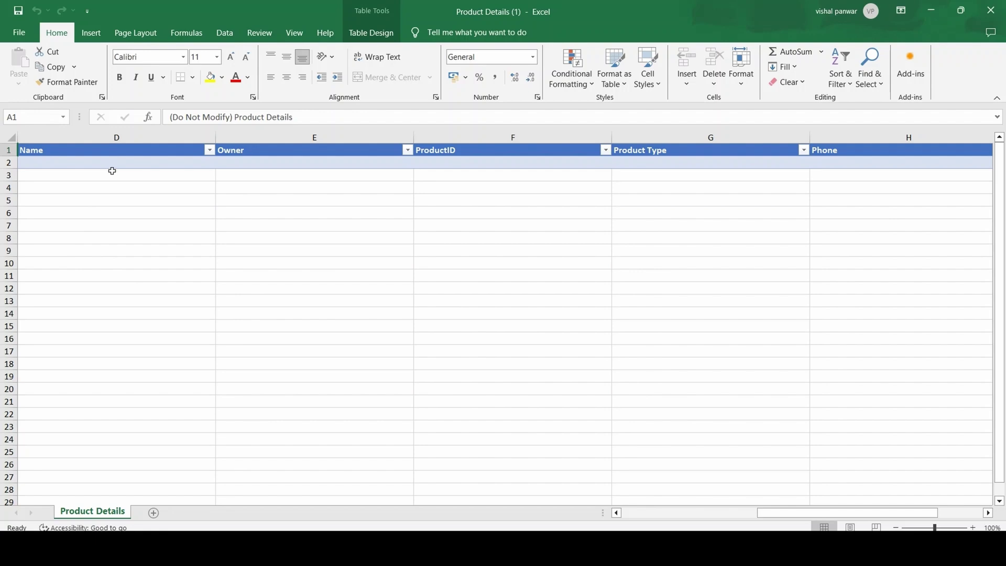
Step: Fill in the product rows, retyping the product Name in cell D2
click(50, 163)
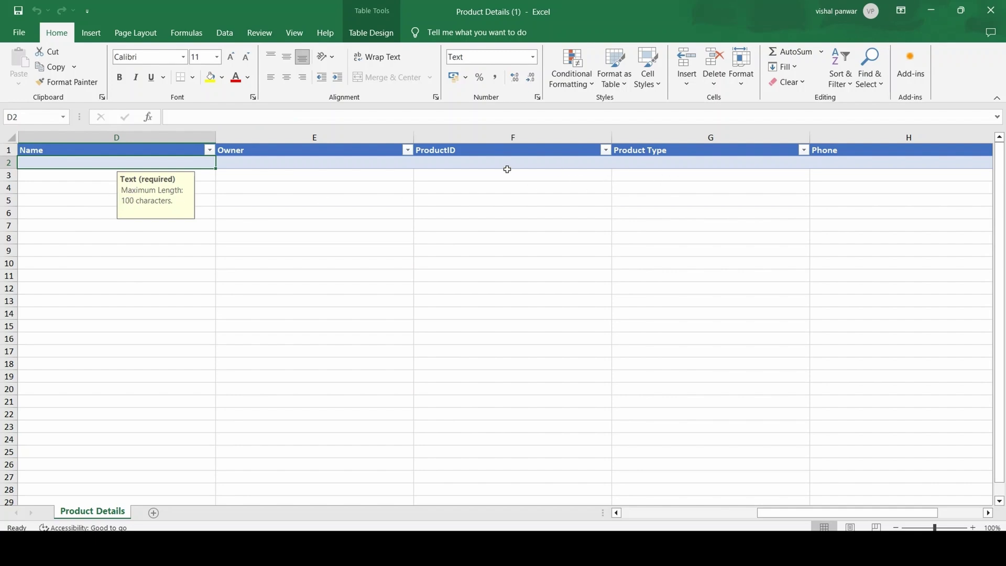
click(340, 165)
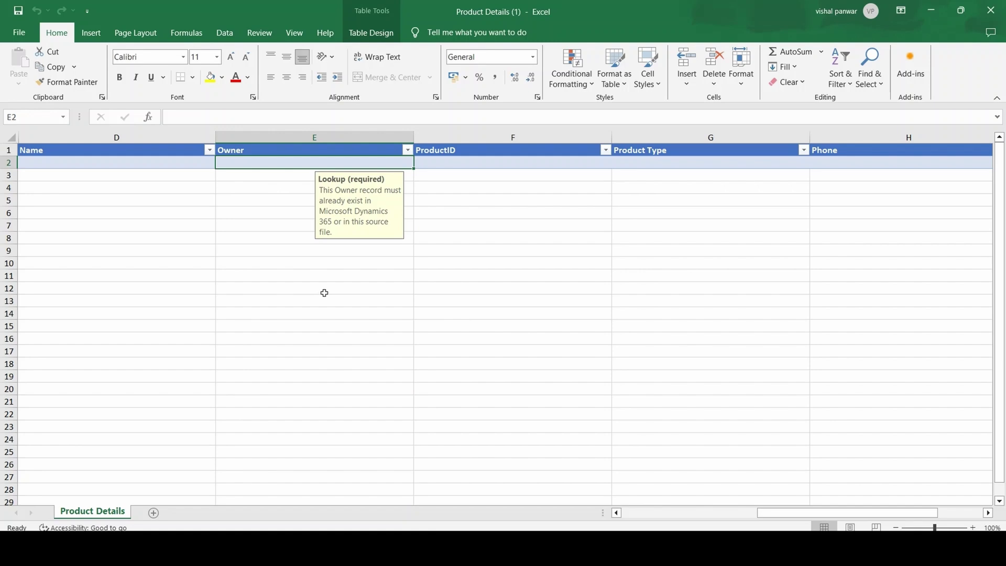
click(56, 163)
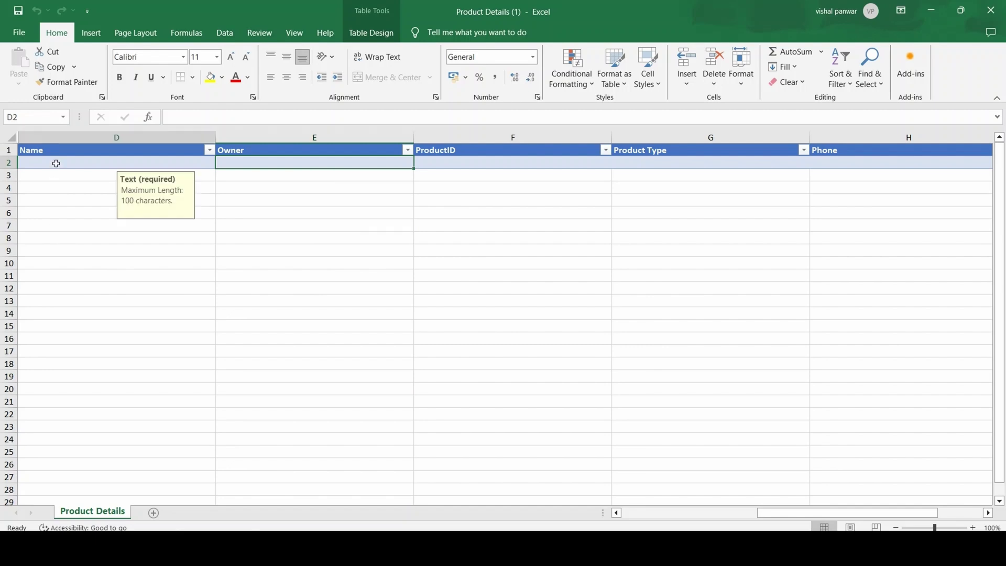
double_click(56, 163)
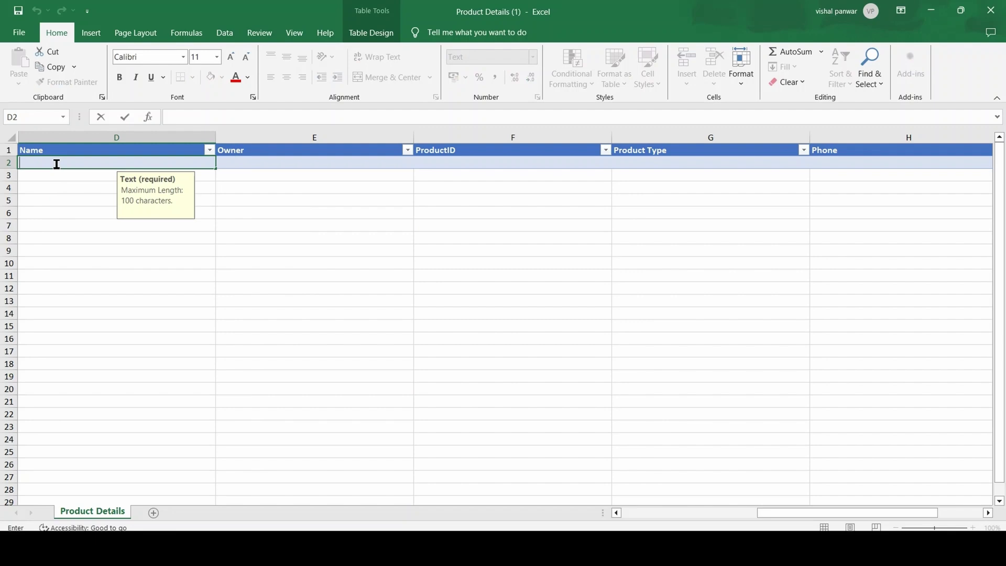
text(Viraj)
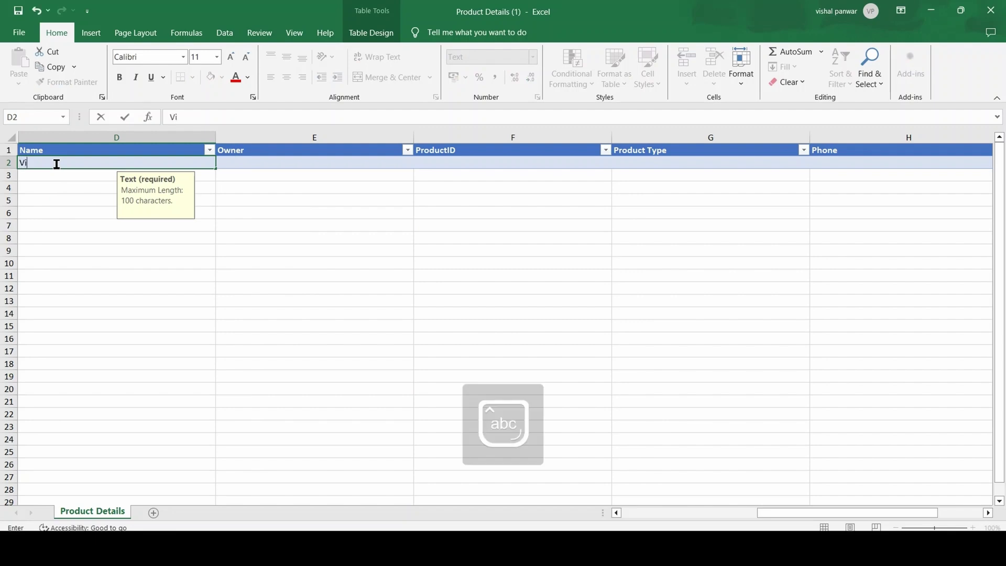
text( tea)
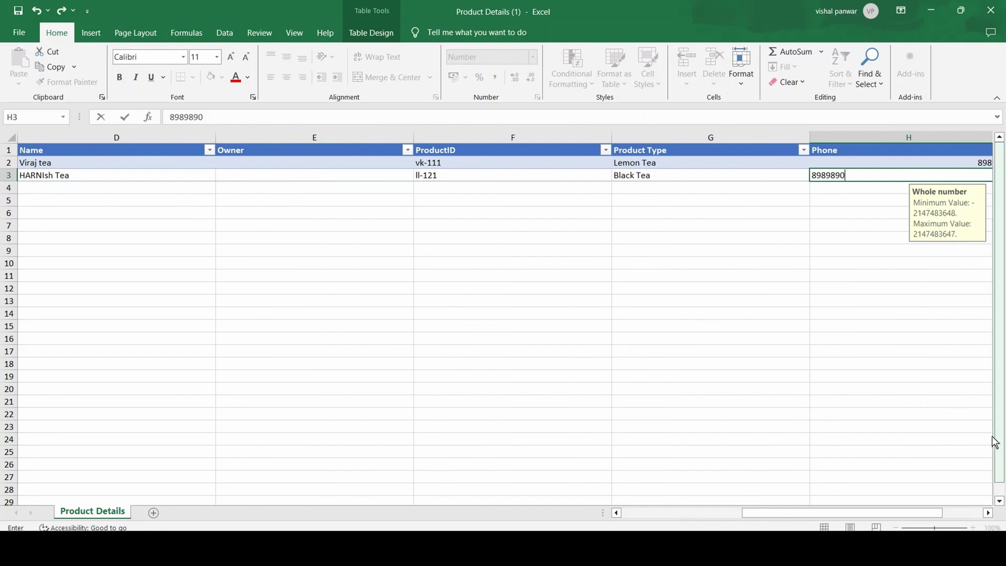
Step: Save the filled-in Product Details template workbook
click(20, 33)
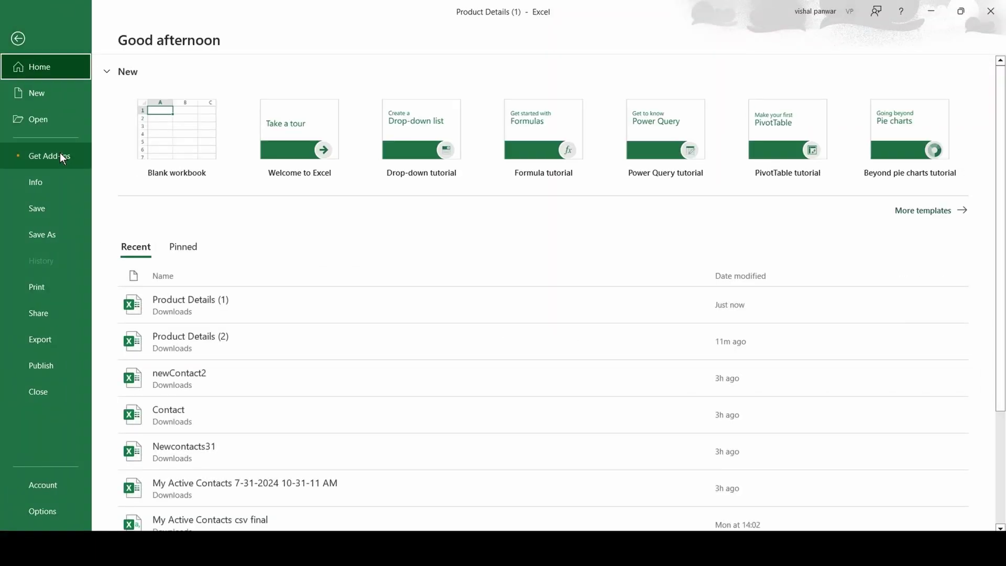
click(38, 209)
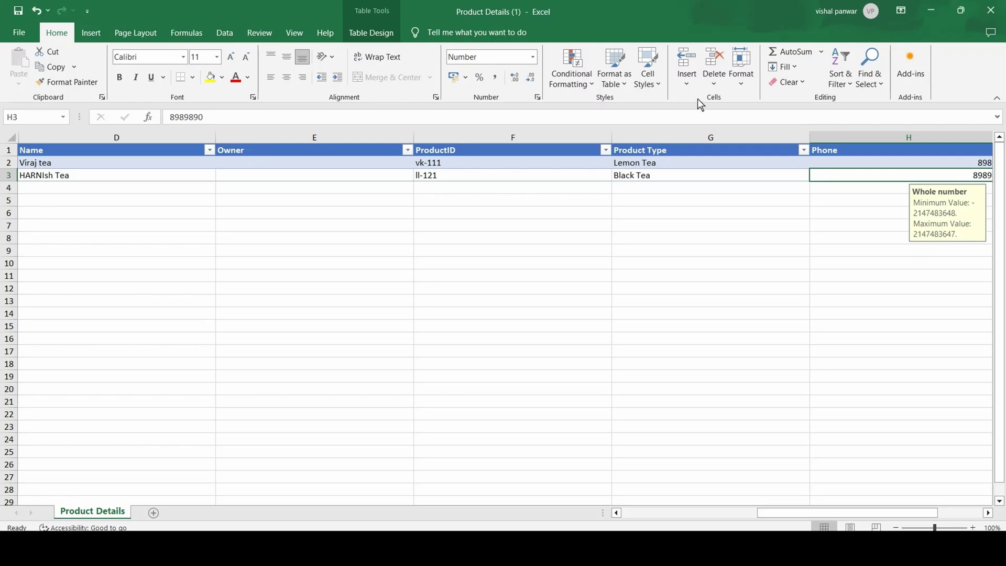
click(931, 10)
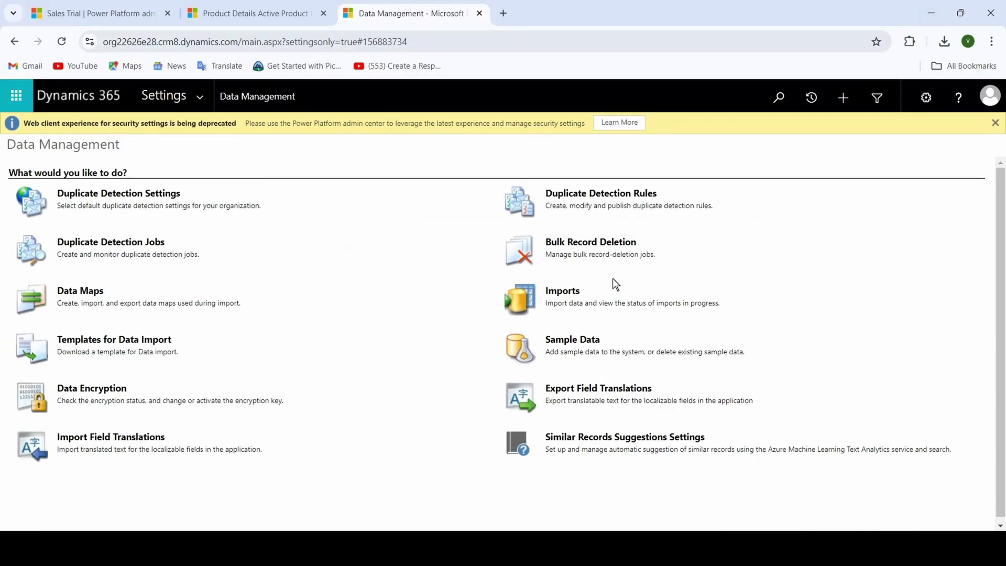
Step: Start a new data import from the Imports list and browse for the data file
click(563, 291)
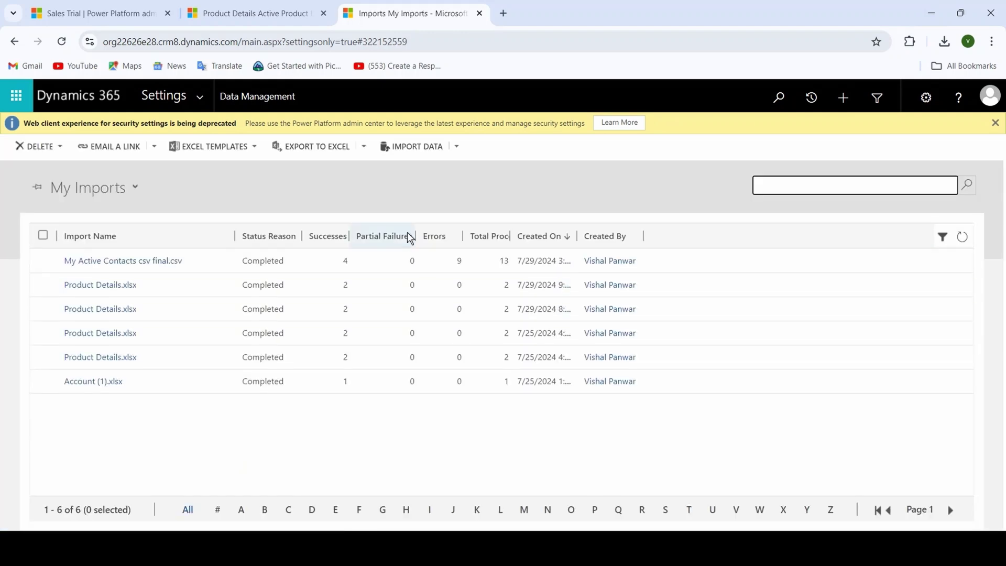
click(413, 147)
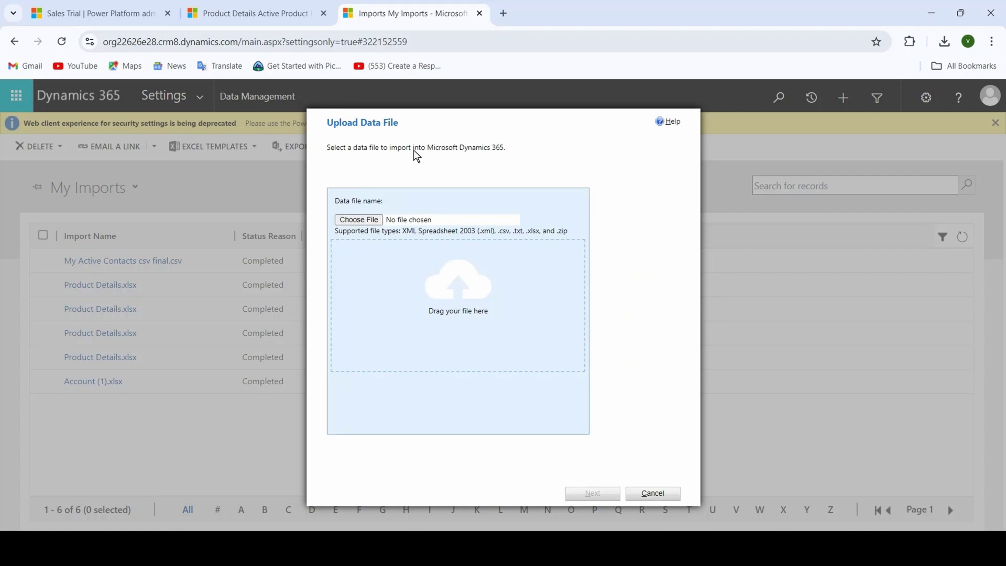
click(367, 219)
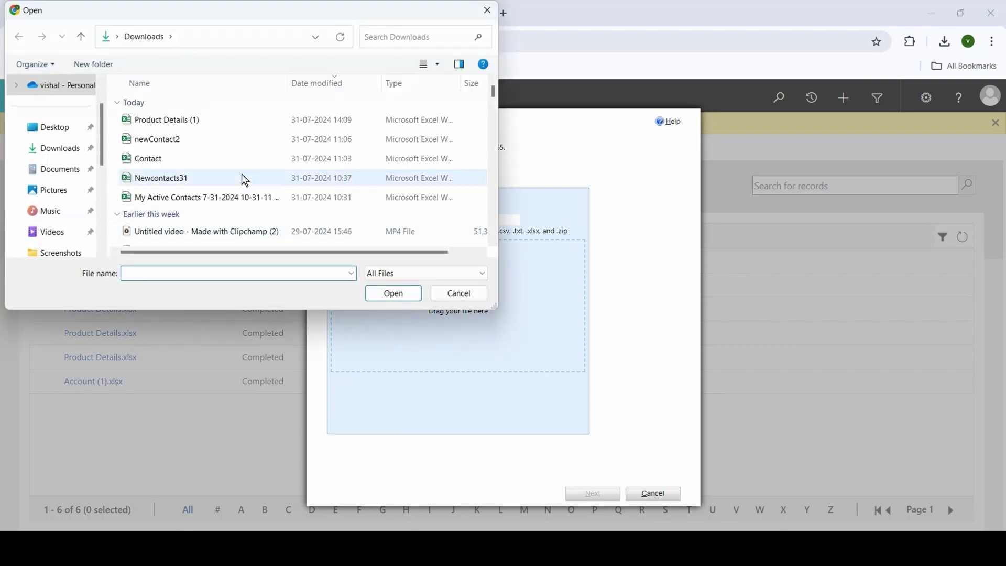
Step: Upload Product Details (1) from Downloads and submit it with duplicates not allowed
click(241, 119)
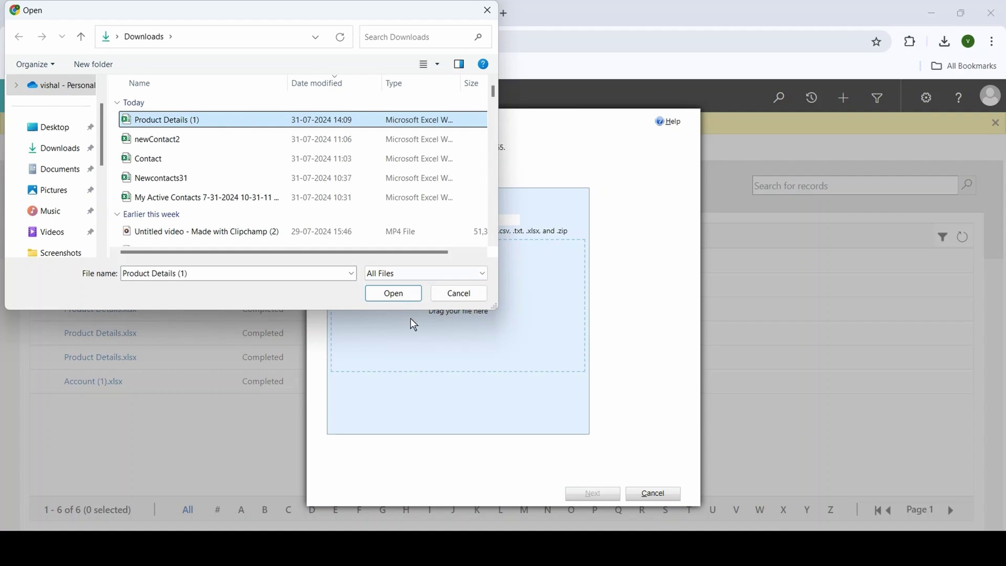
click(399, 294)
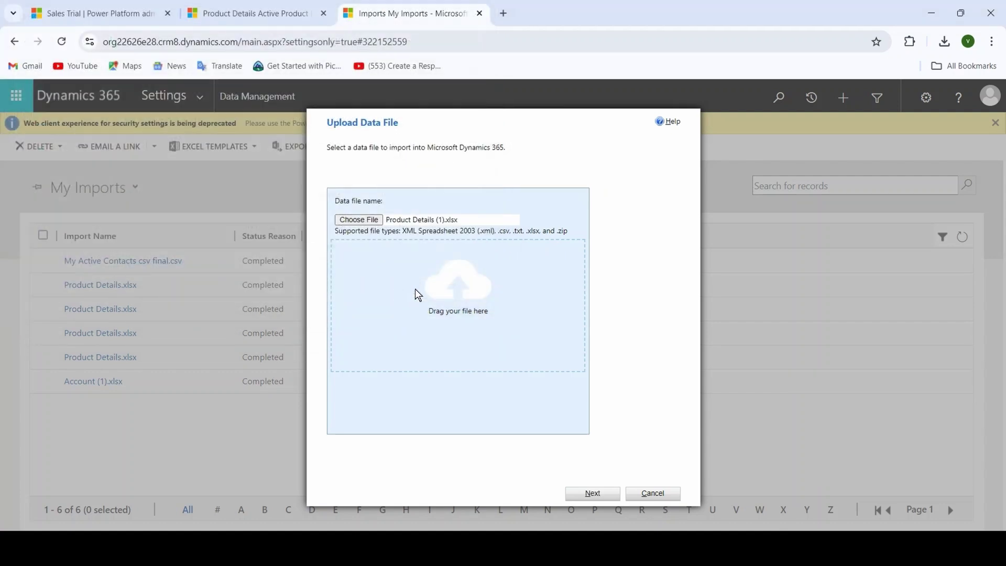
click(599, 495)
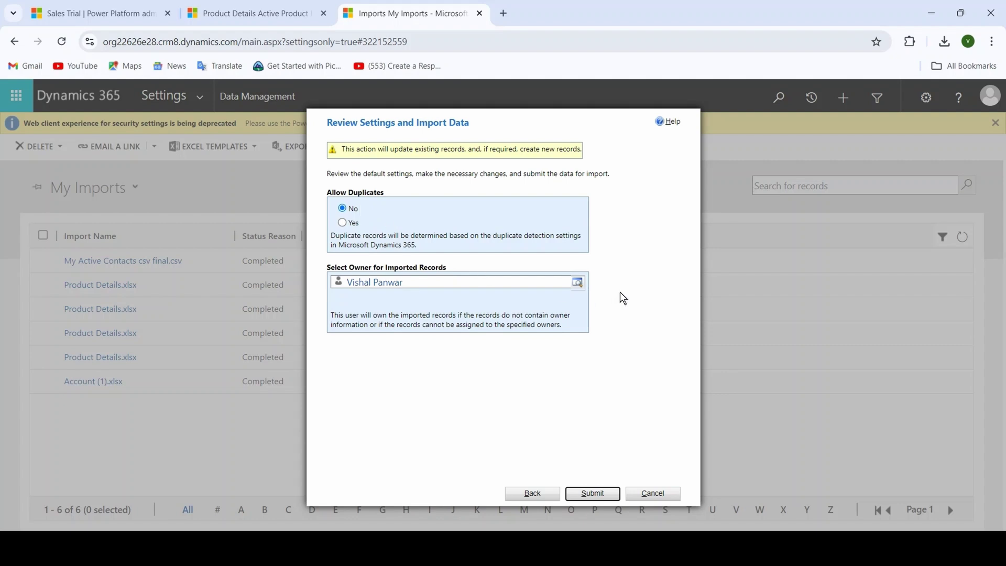
click(603, 493)
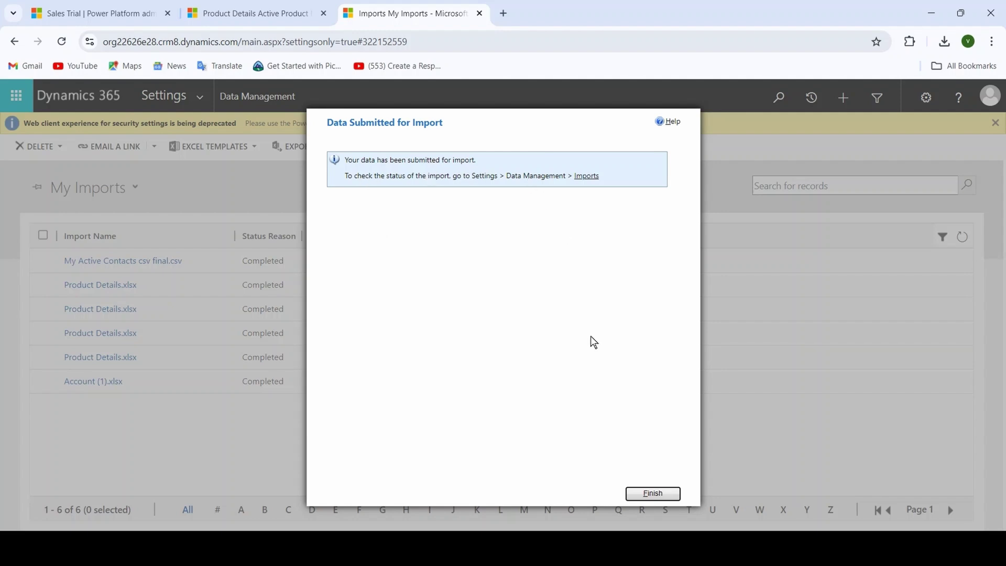
Step: Finish the import wizard and refresh My Imports to see Product Details (1).xlsx parsing
click(650, 493)
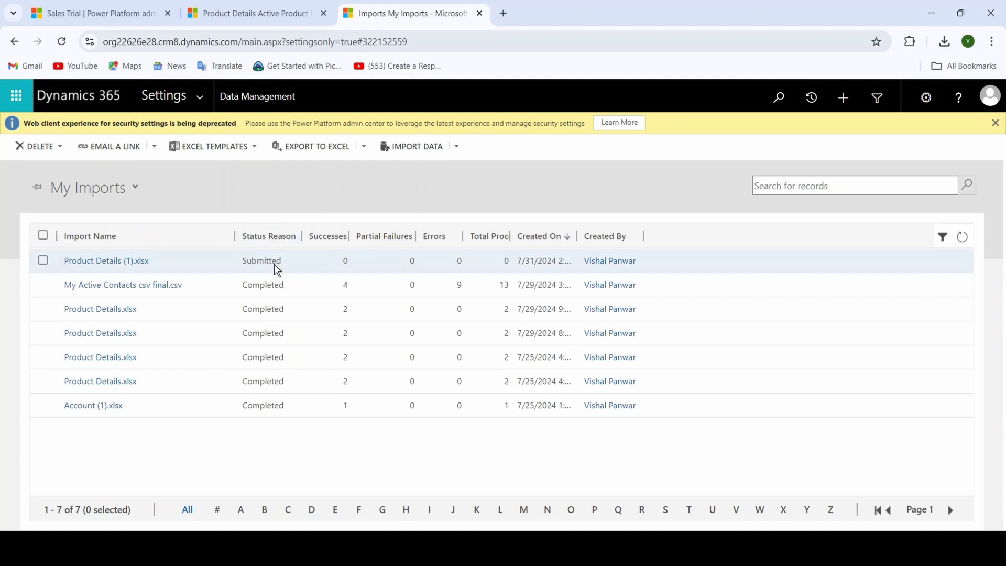
click(962, 237)
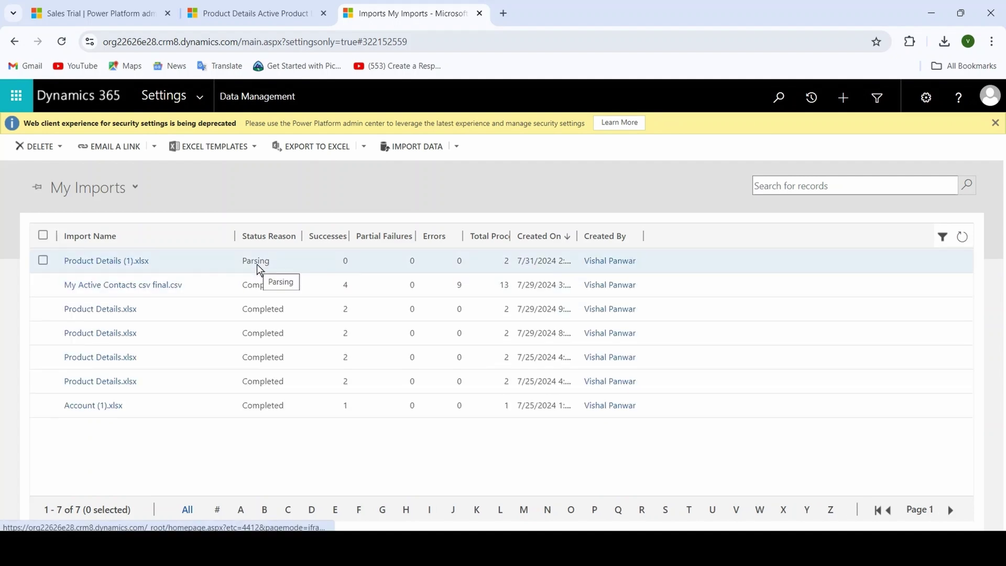
Step: Check the Product Details (1).xlsx import's Failures tab, then refresh to see it Transforming
click(106, 262)
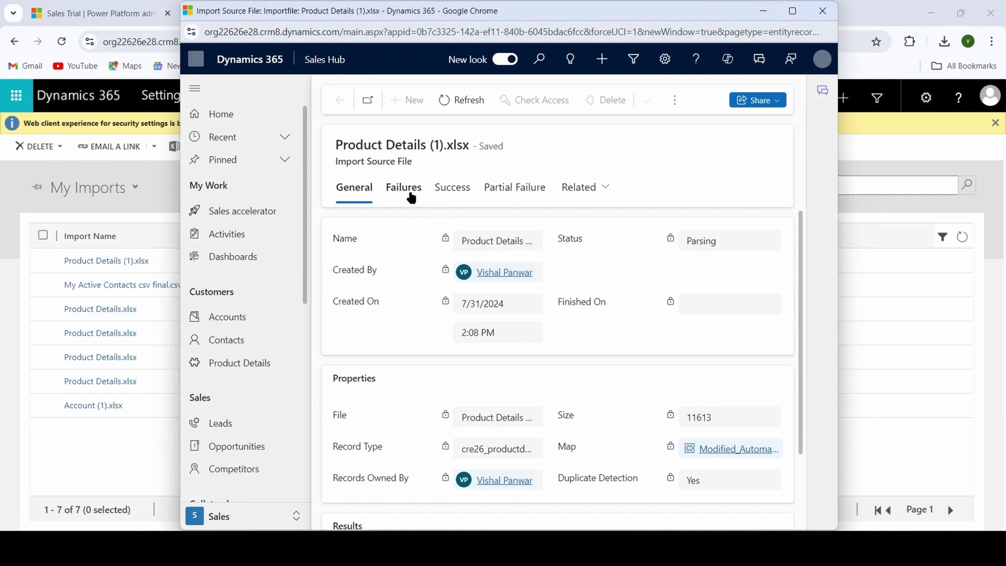
click(413, 196)
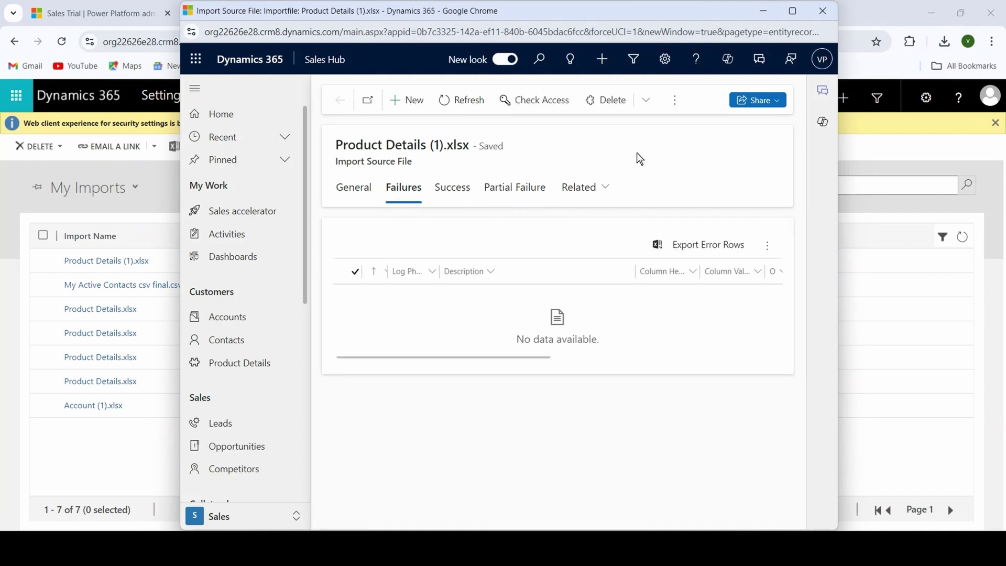
click(763, 16)
click(961, 236)
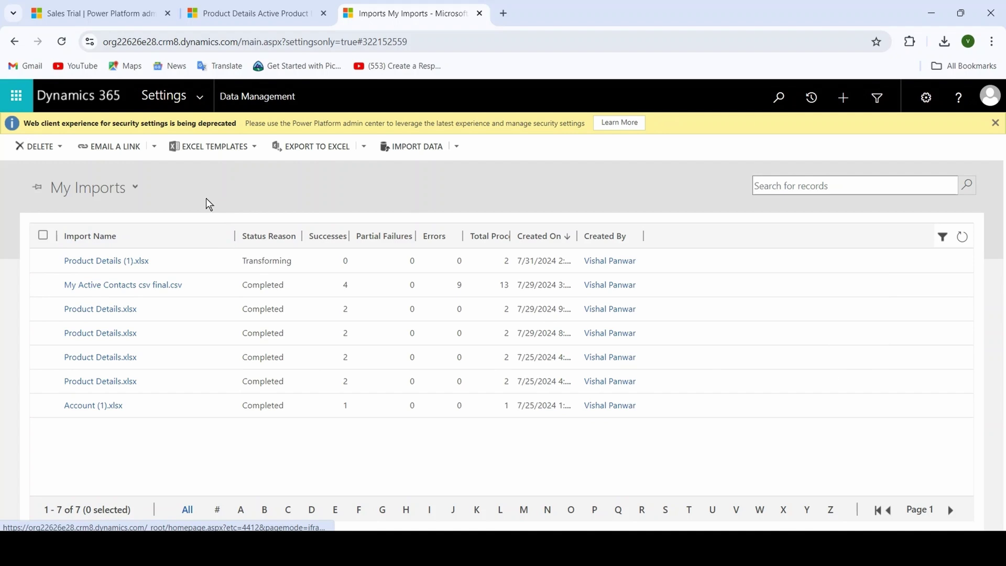
Step: Confirm the import completed with 2 successes, then reload the Active Product Details list
click(963, 237)
click(257, 13)
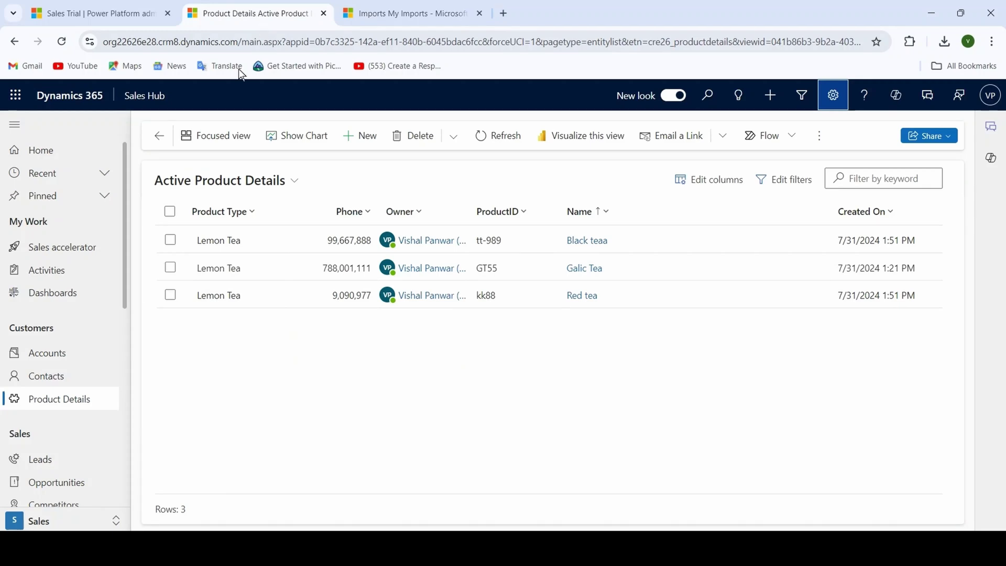
click(62, 42)
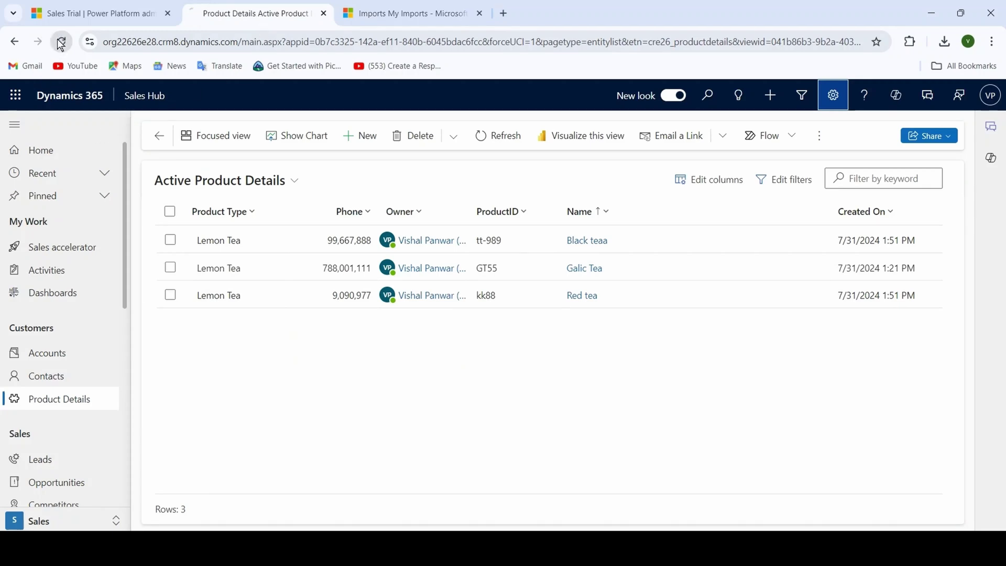